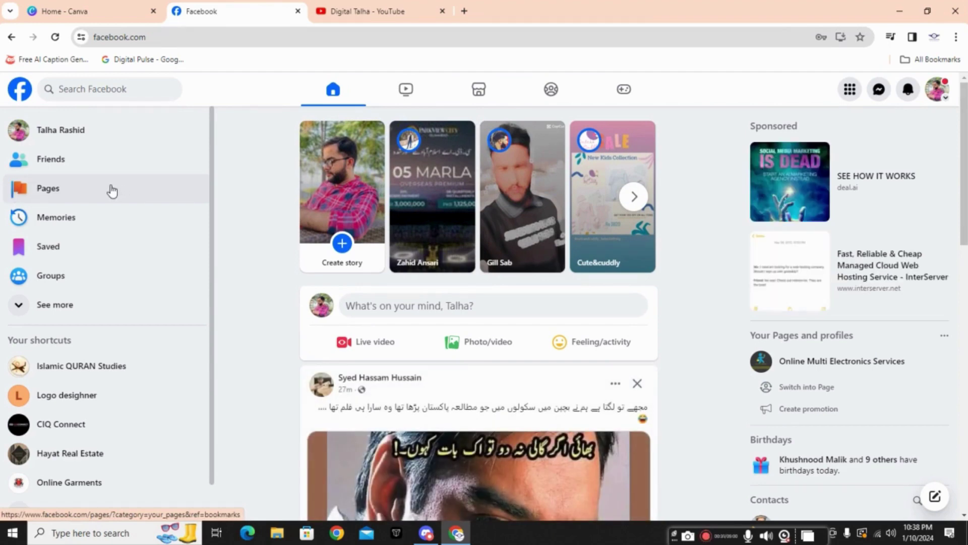
Step: From the Pages list, start a new Page to bring up the empty Create a Page form
{"action": "left_click", "coordinate": [34, 198]}
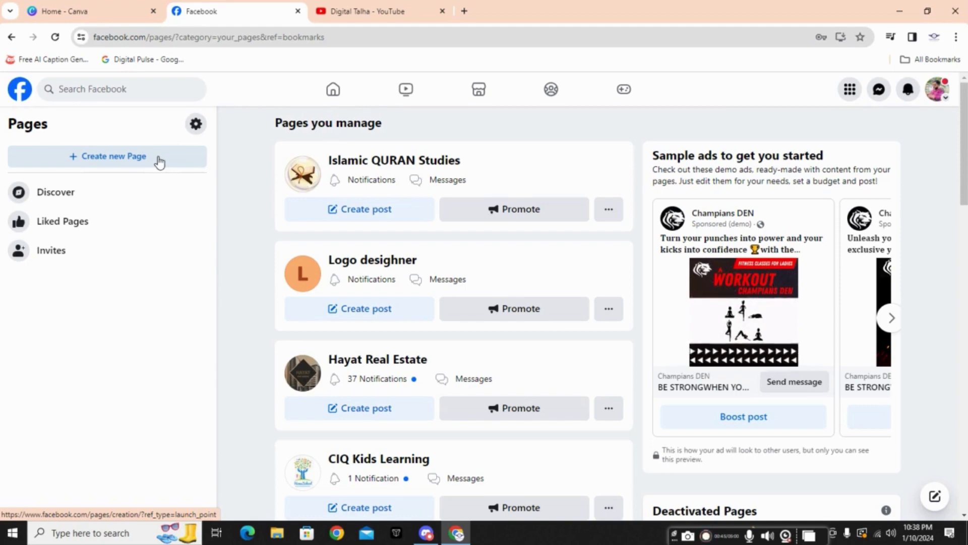
{"action": "left_click", "coordinate": [159, 162]}
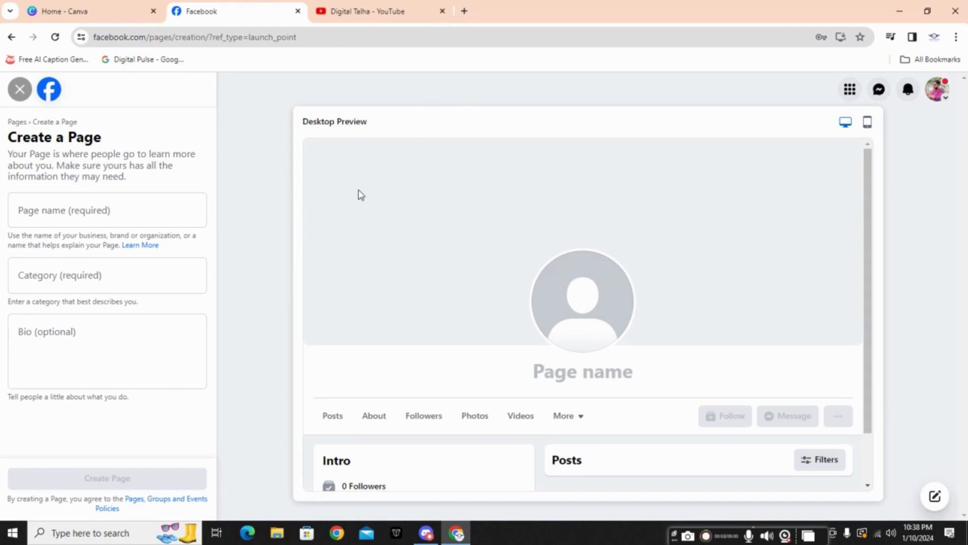
Step: Enter 'Digital Agency' as the new Page's name
{"action": "left_click", "coordinate": [128, 218]}
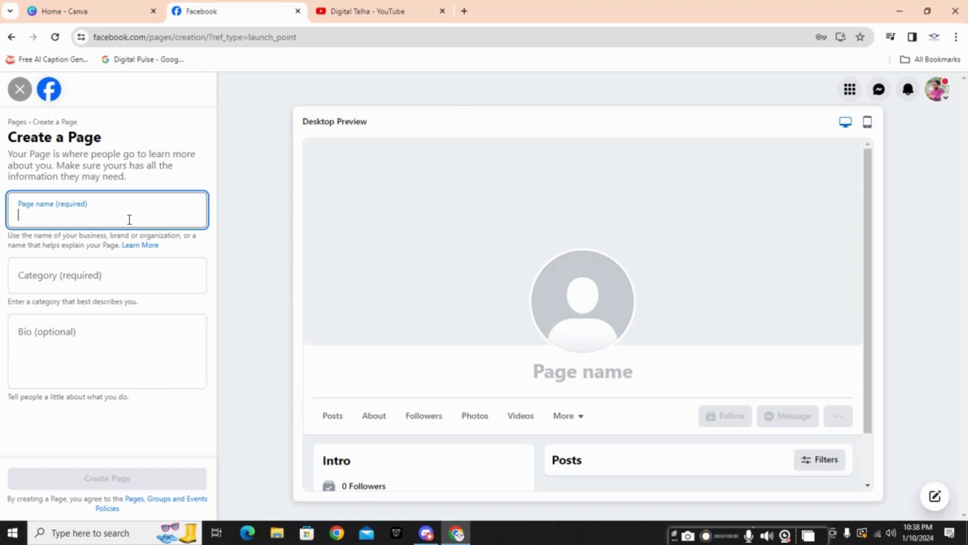
{"action": "type", "text": "D"}
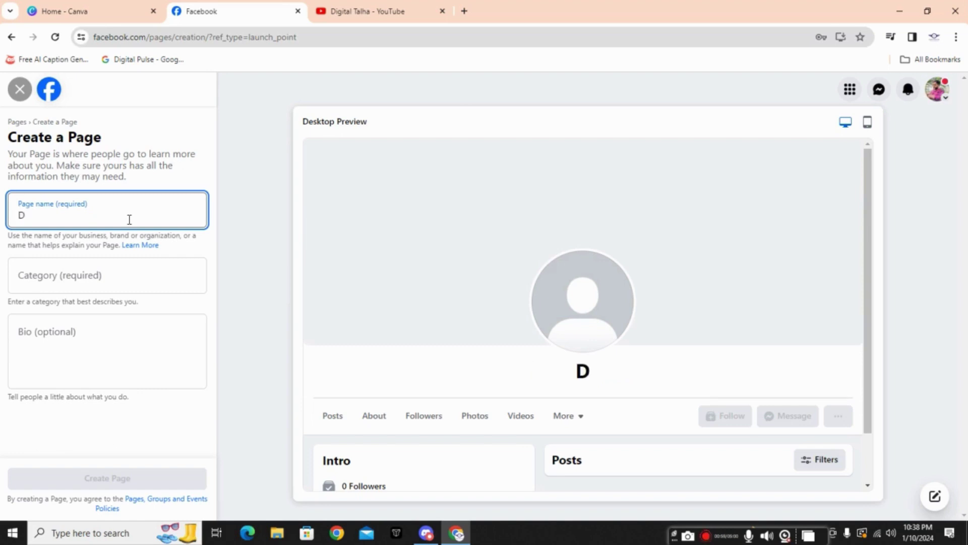
{"action": "type", "text": "igital "}
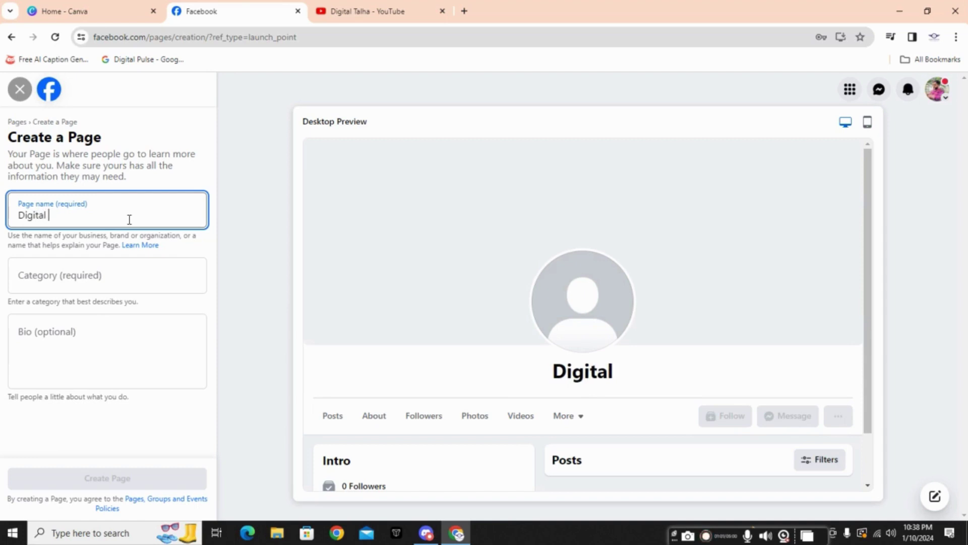
{"action": "type", "text": "A"}
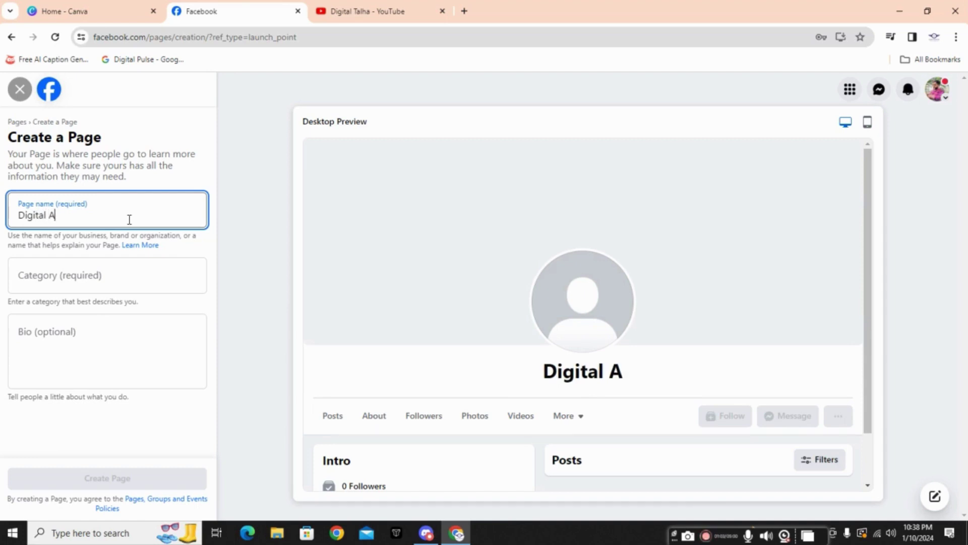
{"action": "type", "text": "gency"}
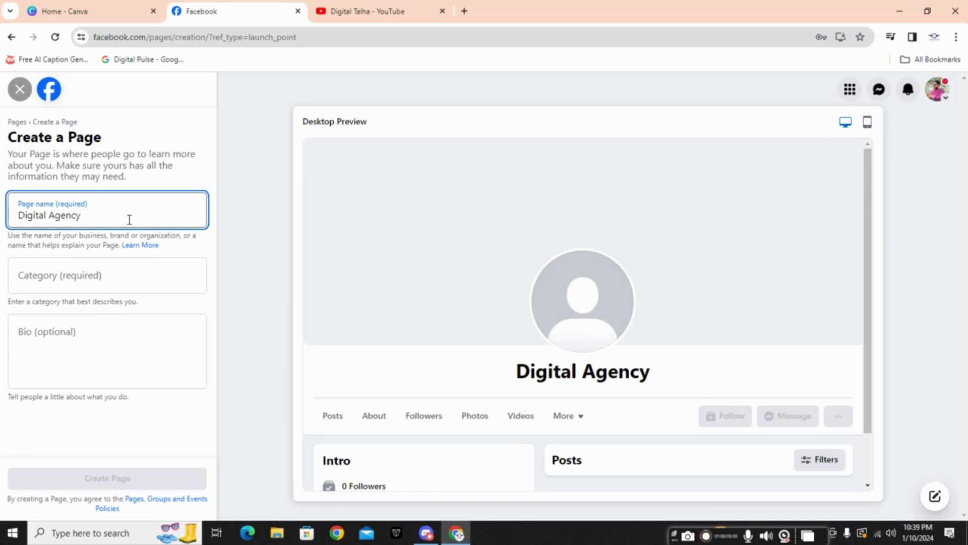
{"action": "left_click", "coordinate": [101, 277]}
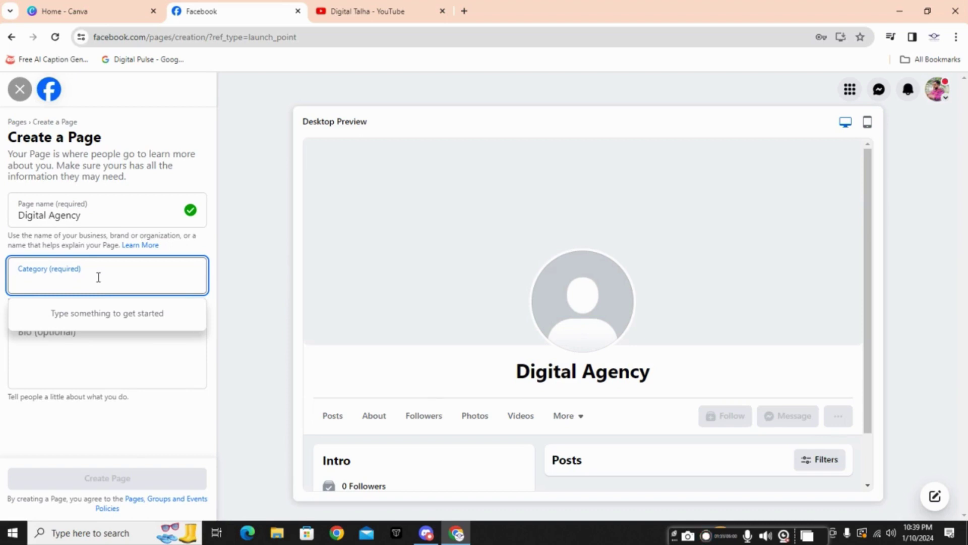
Step: Add Social Media Agency and Digital creator as categories, then select the Page name for copying
{"action": "type", "text": "social"}
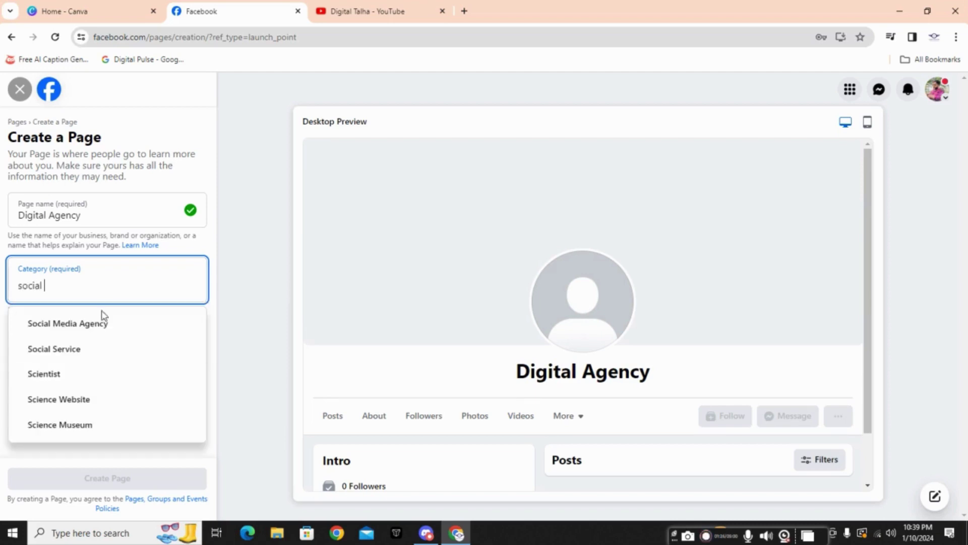
{"action": "left_click", "coordinate": [102, 322]}
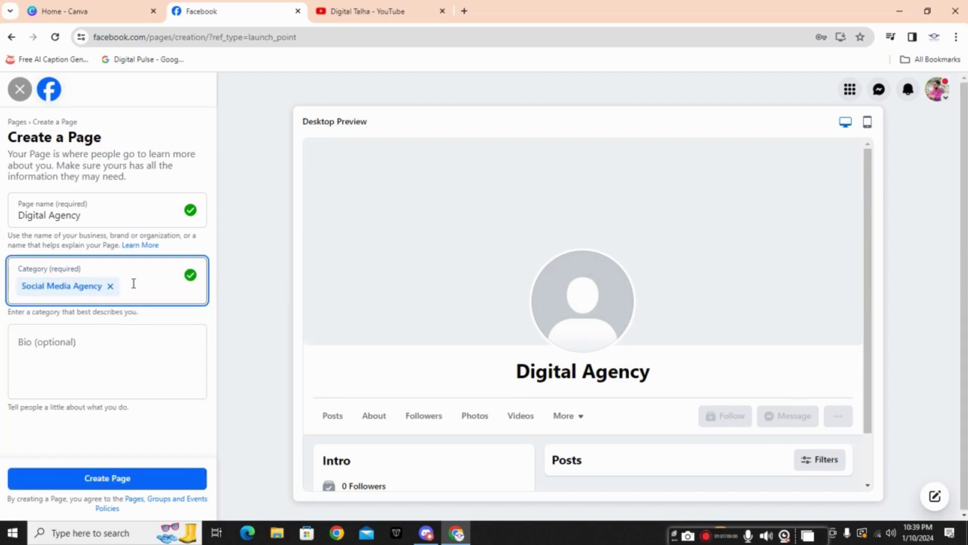
{"action": "type", "text": "digital"}
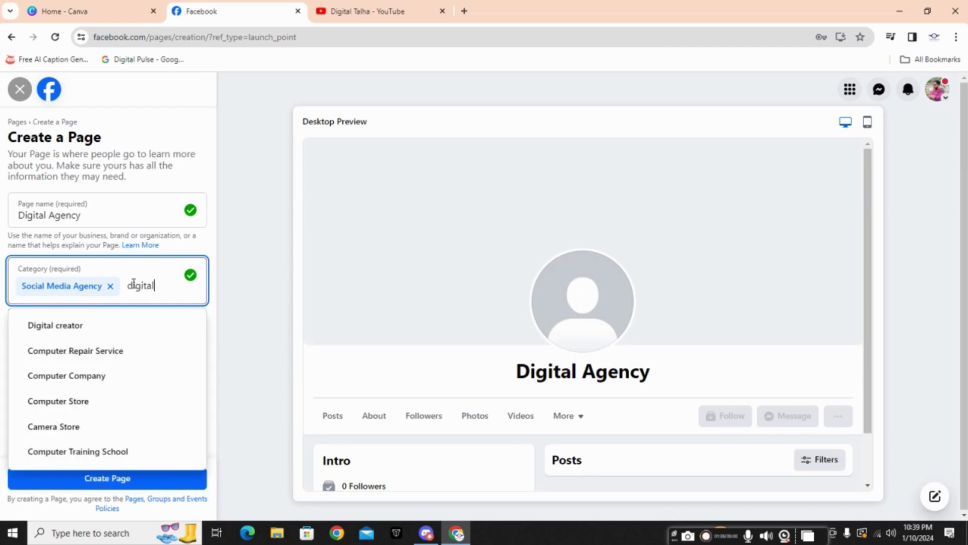
{"action": "left_click", "coordinate": [95, 324]}
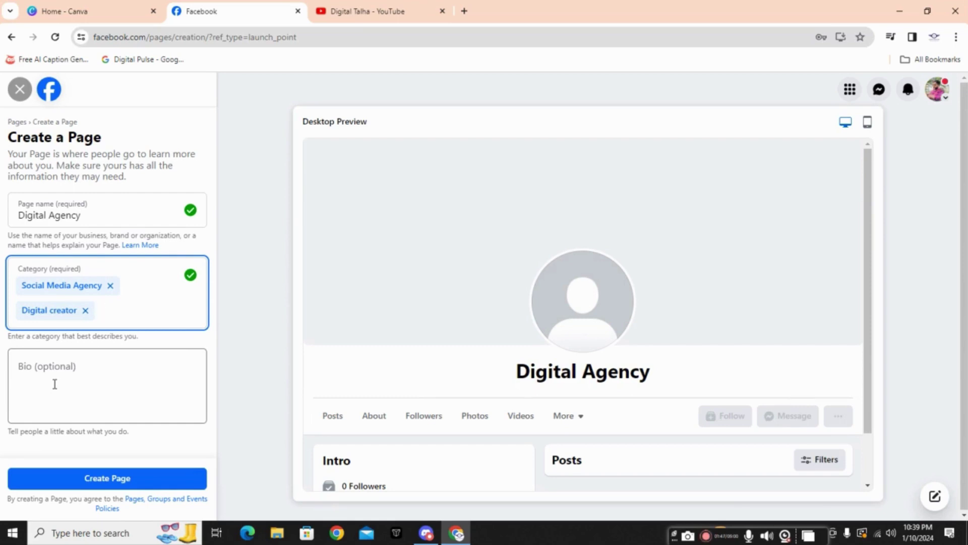
{"action": "left_click", "coordinate": [94, 219]}
{"action": "key", "text": "ctrl+a"}
{"action": "key", "text": "ctrl+c"}
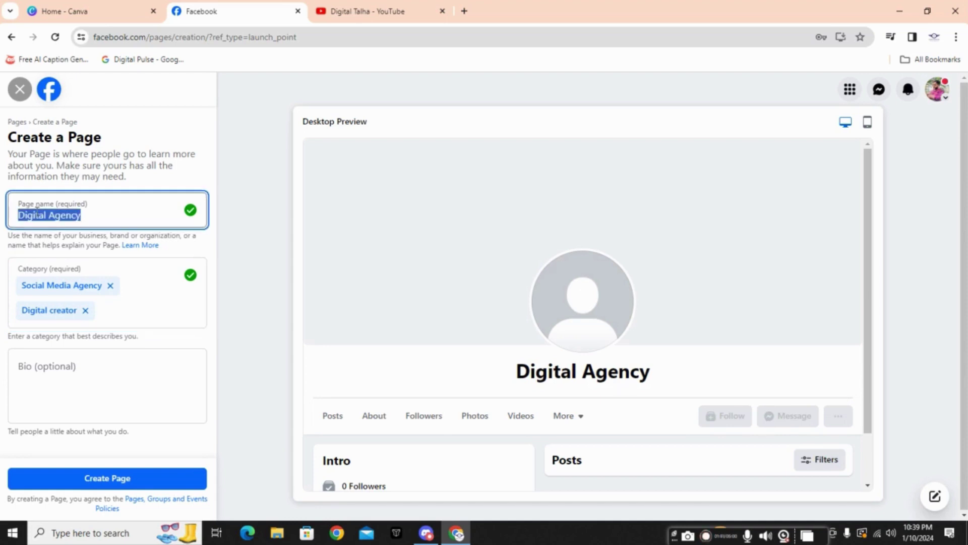
Step: Search the web for 'Digital Agency slogan' in a new tab
{"action": "left_click", "coordinate": [463, 12]}
{"action": "key", "text": "ctrl+v"}
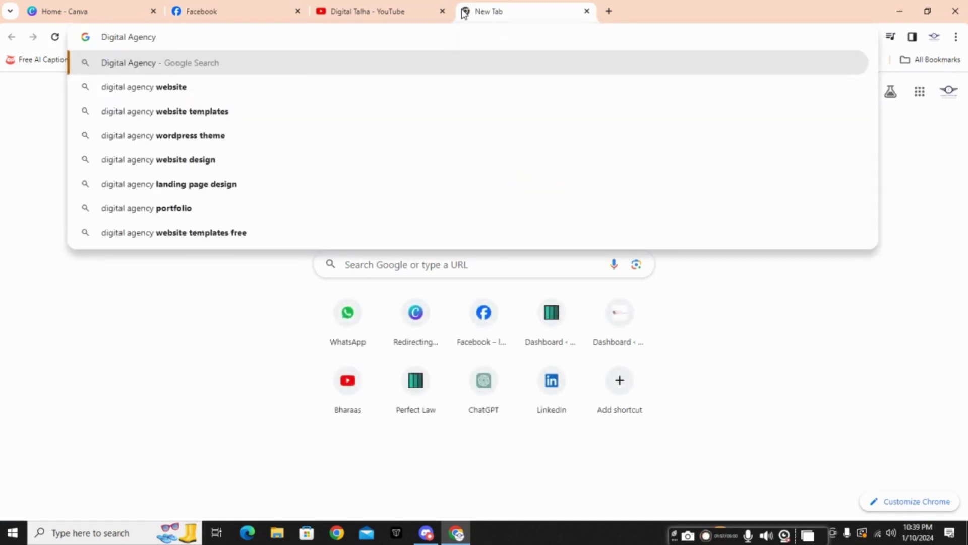
{"action": "type", "text": "slogan"}
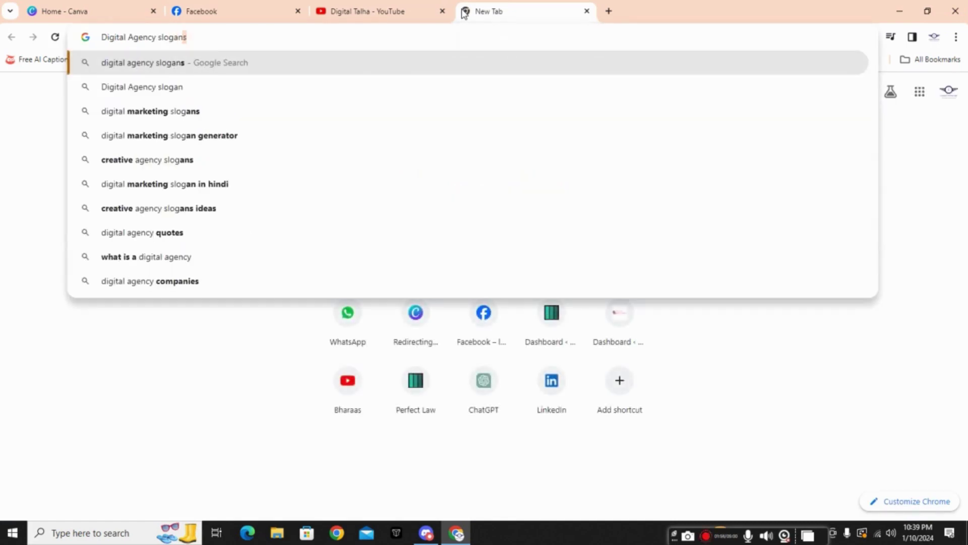
{"action": "key", "text": "Return"}
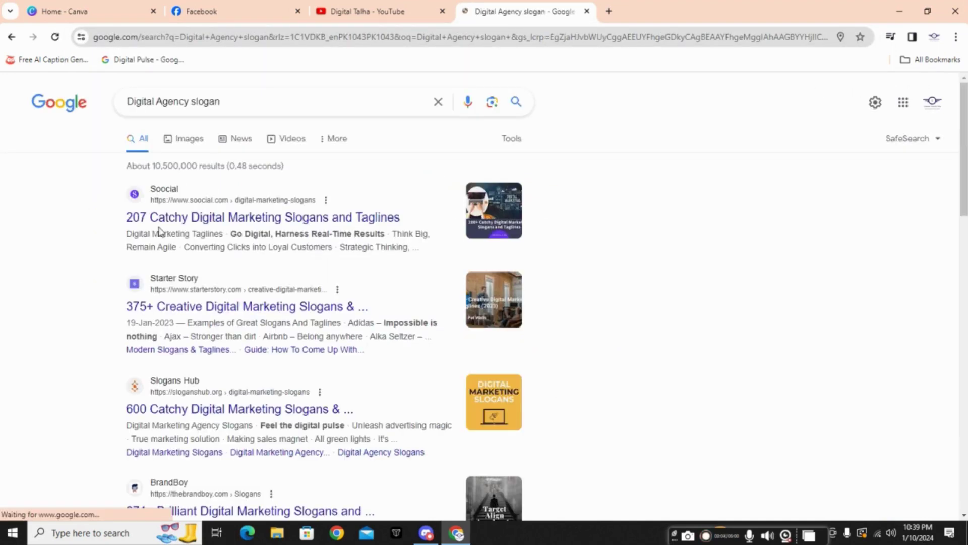
Step: Copy 'Embrace Marketing for the Digital Era' from the Soocial slogans article and return to Facebook
{"action": "left_click", "coordinate": [233, 217]}
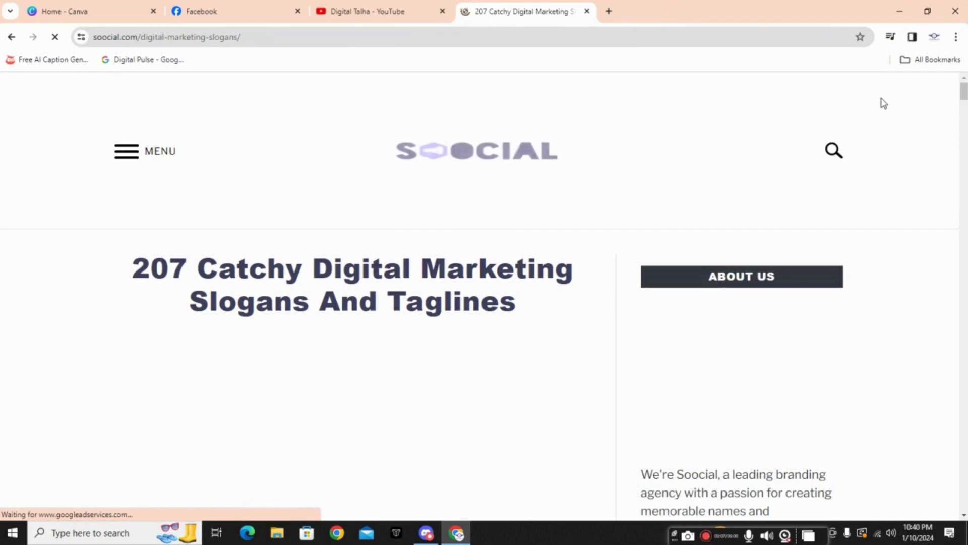
{"action": "scroll", "coordinate": [479, 293], "scroll_direction": "down", "scroll_amount": 1}
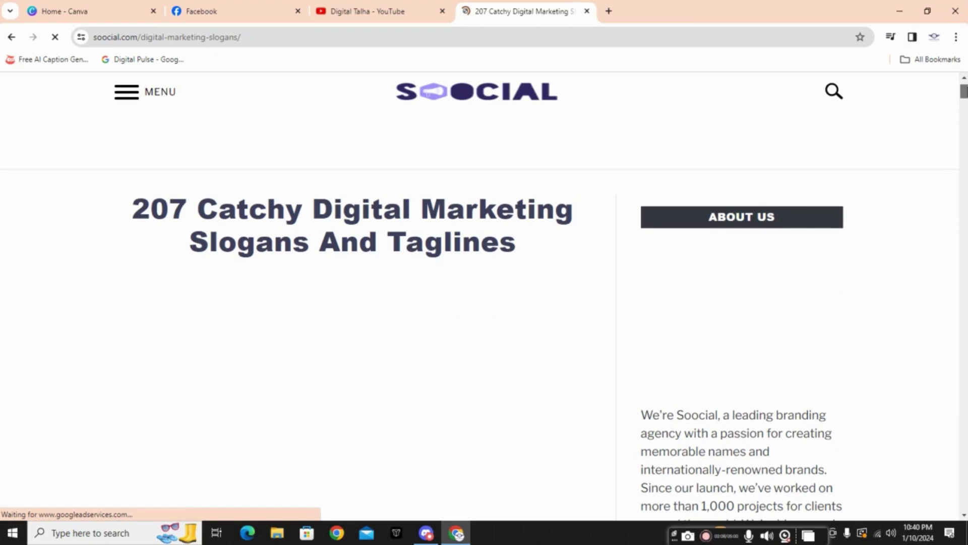
{"action": "scroll", "coordinate": [479, 292], "scroll_direction": "down", "scroll_amount": 6}
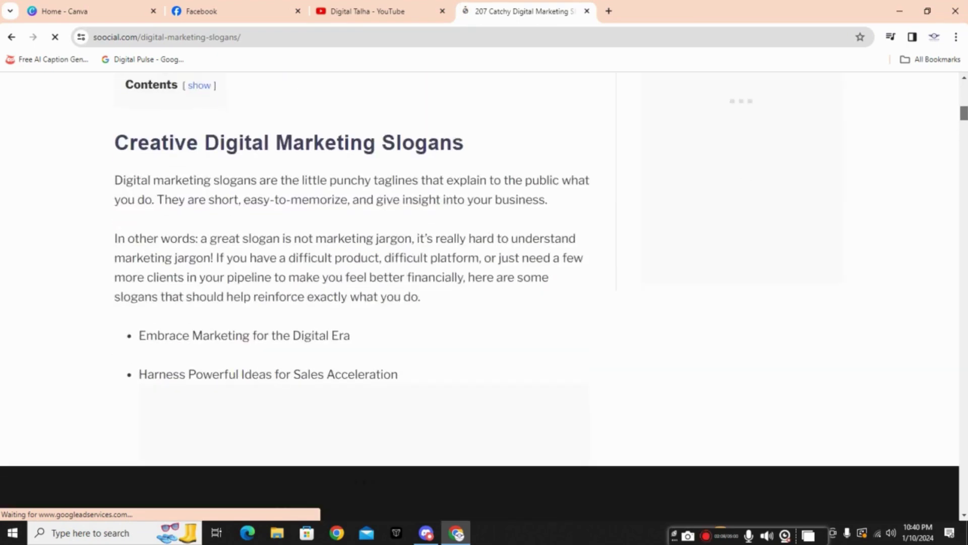
{"action": "scroll", "coordinate": [353, 267], "scroll_direction": "down", "scroll_amount": 8}
{"action": "scroll", "coordinate": [353, 267], "scroll_direction": "up", "scroll_amount": 6}
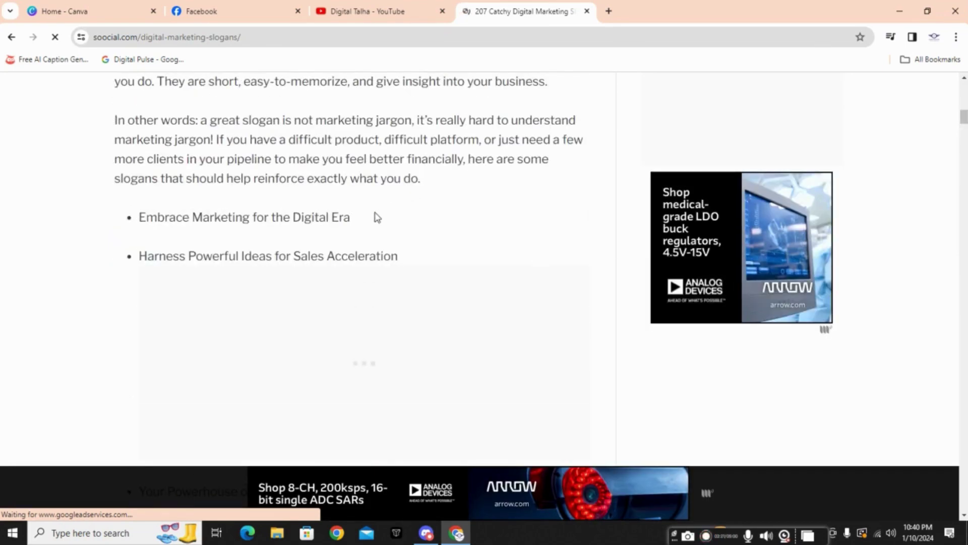
{"action": "left_click_drag", "start_coordinate": [343, 235], "coordinate": [140, 226]}
{"action": "key", "text": "ctrl+c"}
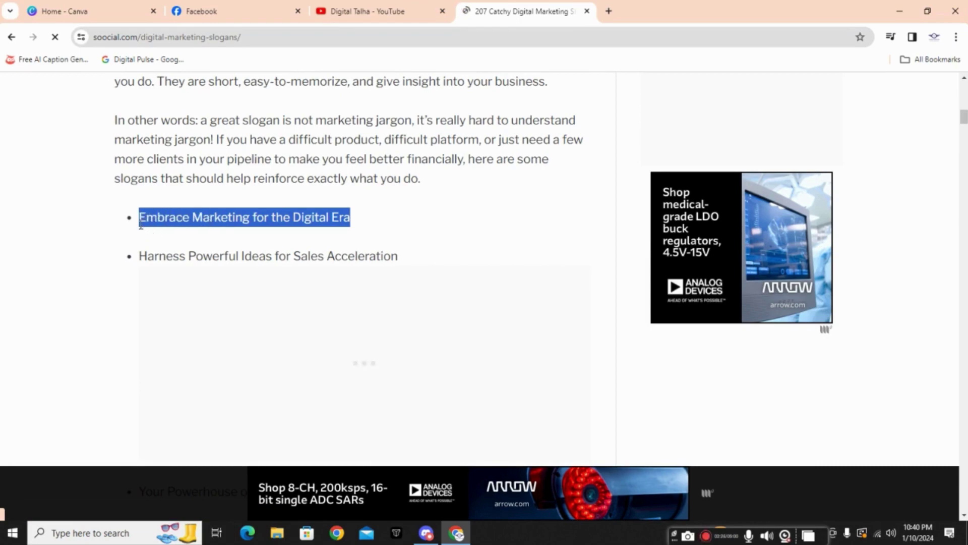
{"action": "key", "text": "ctrl+shift+Tab"}
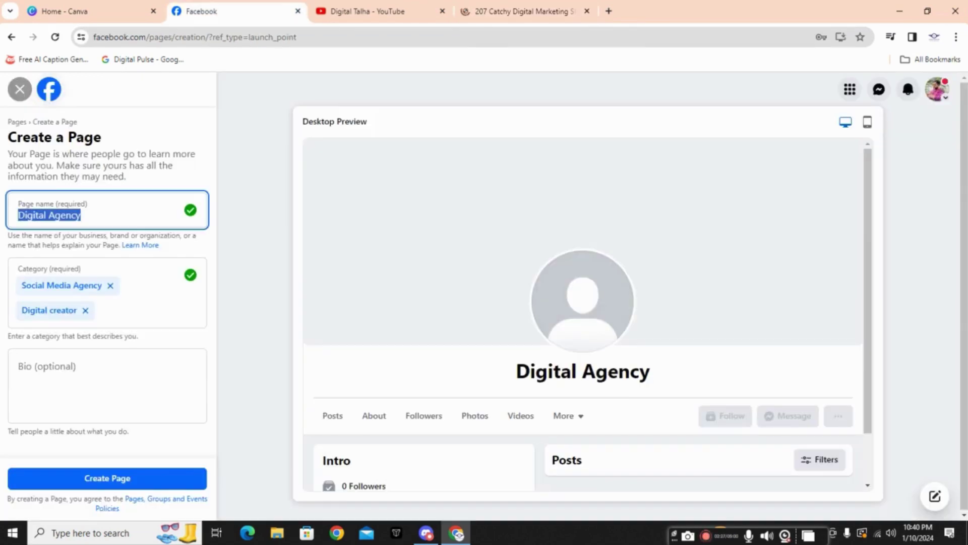
Step: Paste 'Embrace Marketing for the Digital Era' as the bio and create the Page
{"action": "left_click", "coordinate": [72, 374]}
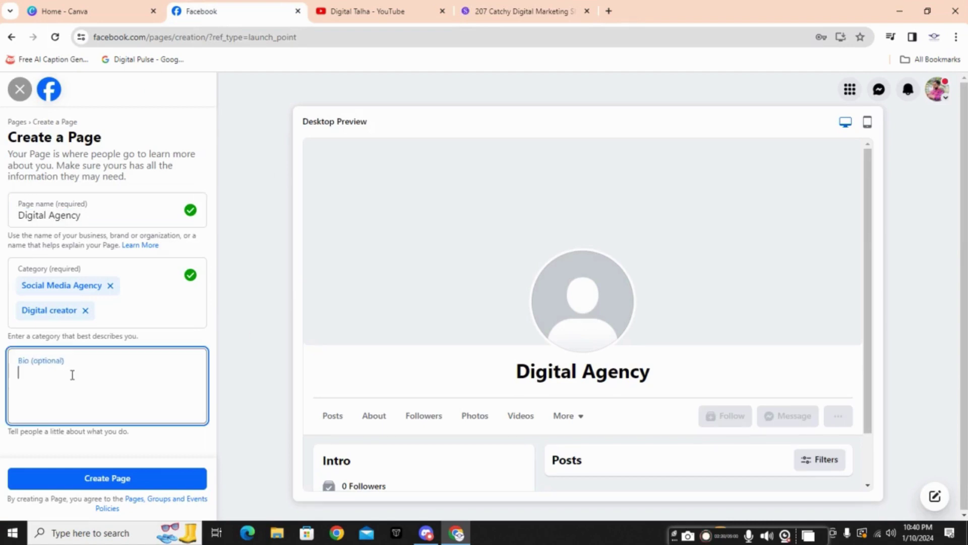
{"action": "key", "text": "ctrl+v"}
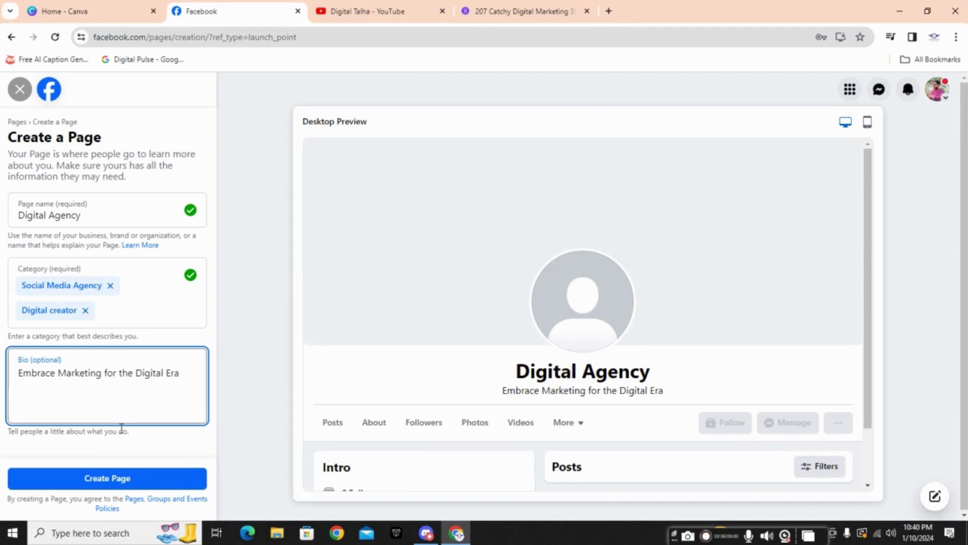
{"action": "left_click", "coordinate": [125, 481]}
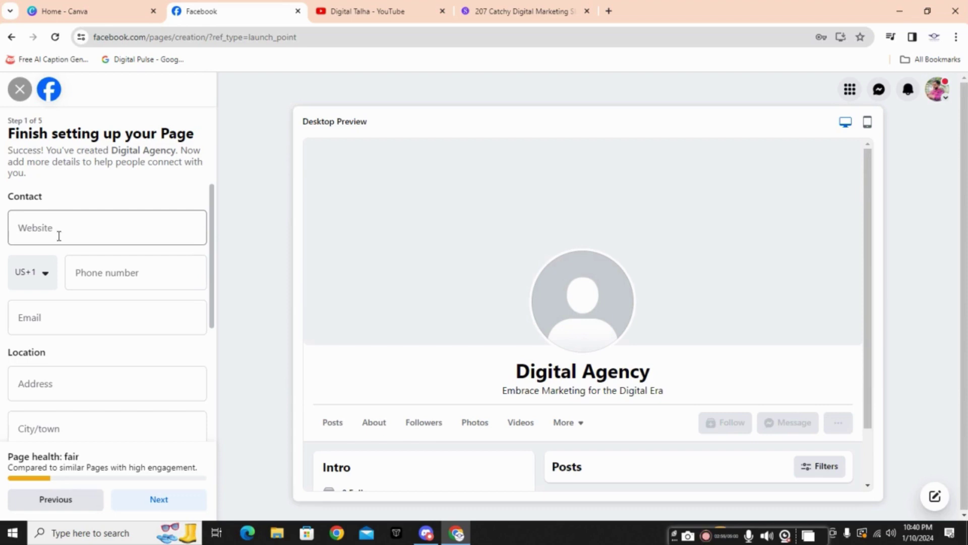
Step: Set the phone country code to Pakistan (PK+92) and enter the contact phone number
{"action": "left_click", "coordinate": [43, 277]}
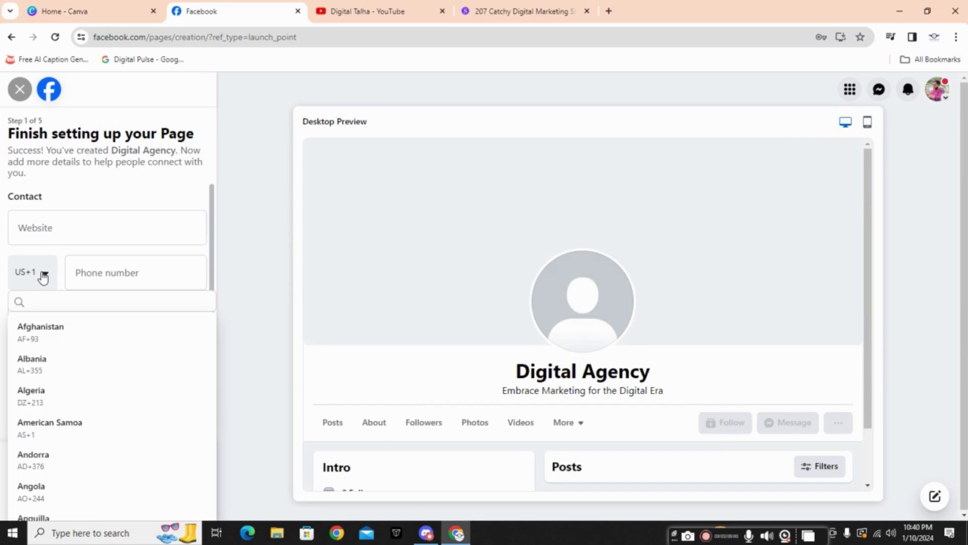
{"action": "type", "text": "pak"}
{"action": "left_click", "coordinate": [45, 327]}
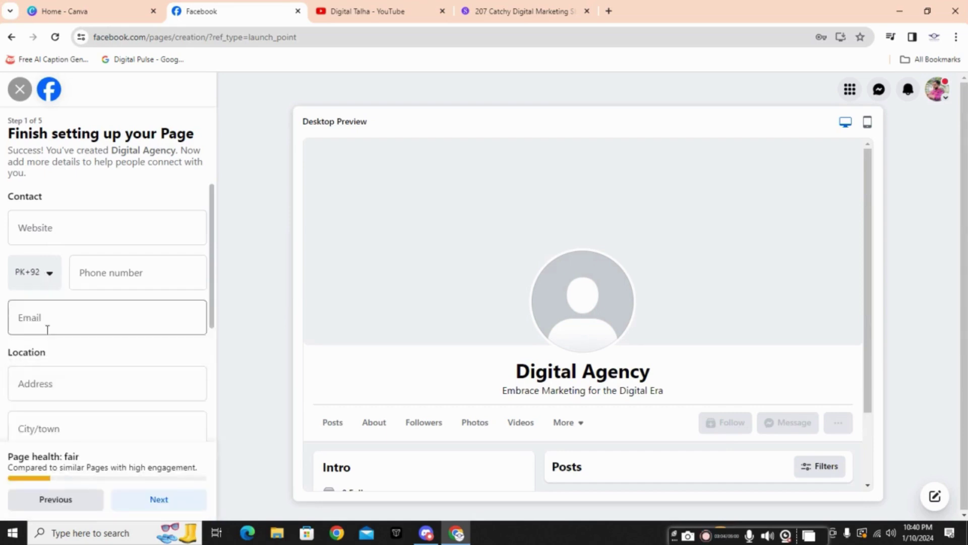
{"action": "left_click", "coordinate": [92, 277]}
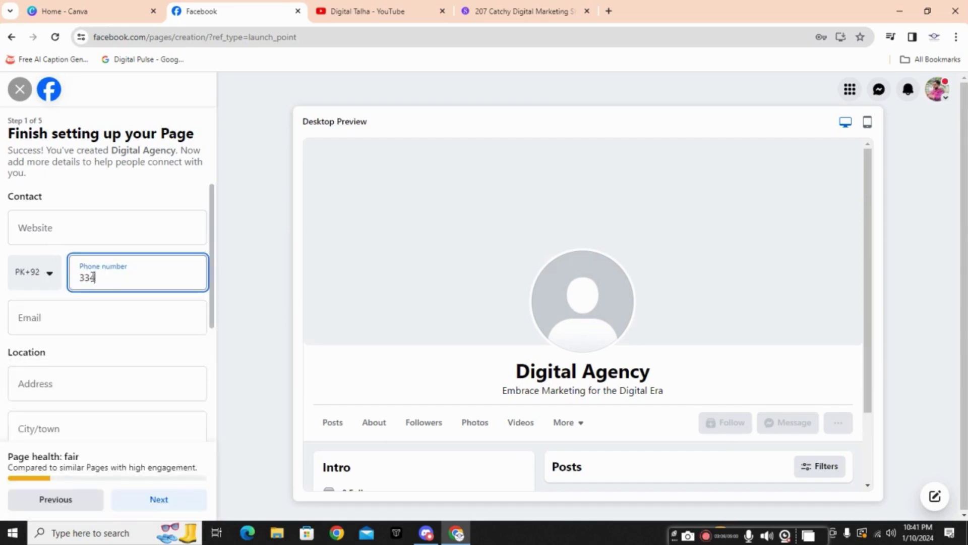
Step: Clear the partly typed email so the Email field stays empty
{"action": "left_click", "coordinate": [93, 313]}
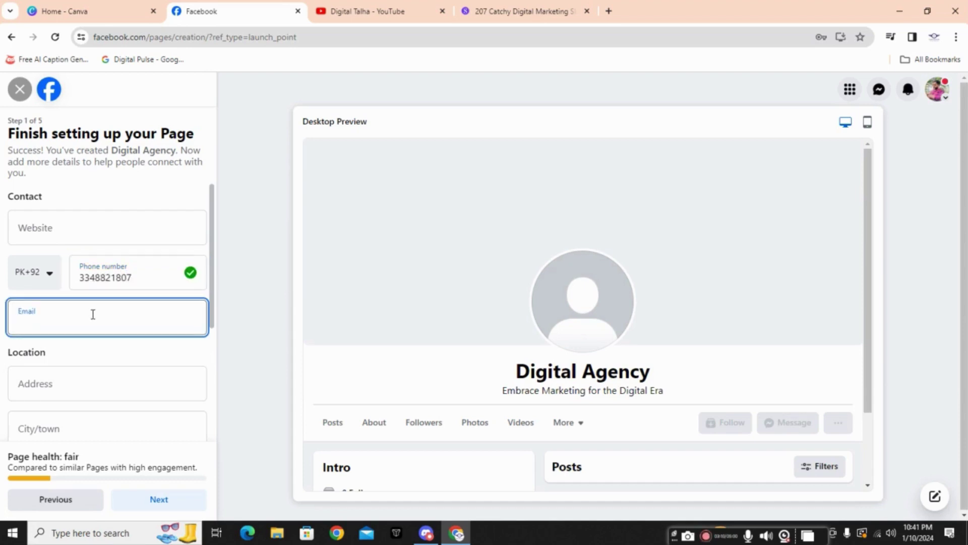
{"action": "type", "text": "talha"}
{"action": "key", "text": "BackSpace"}
{"action": "key", "text": "BackSpace"}
{"action": "key", "text": "BackSpace"}
{"action": "key", "text": "BackSpace"}
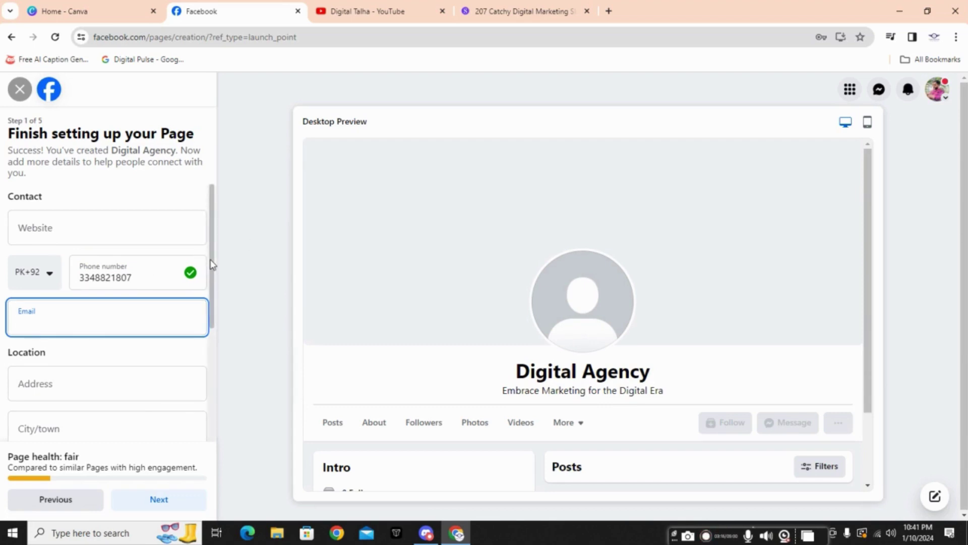
{"action": "left_click_drag", "start_coordinate": [211, 264], "coordinate": [216, 391]}
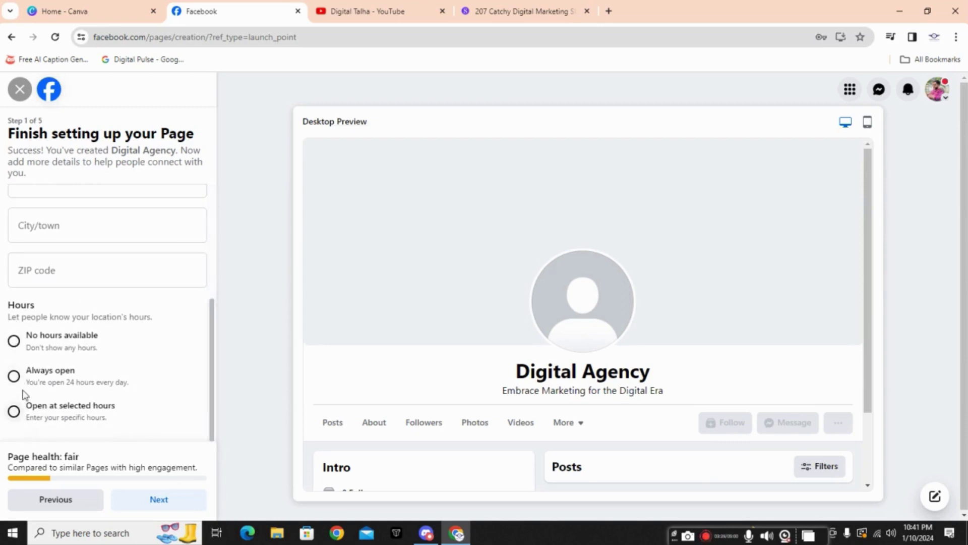
Step: Set the Page hours to Always open, discarding Selected Hours, and advance to Customize your Page
{"action": "left_click", "coordinate": [47, 345]}
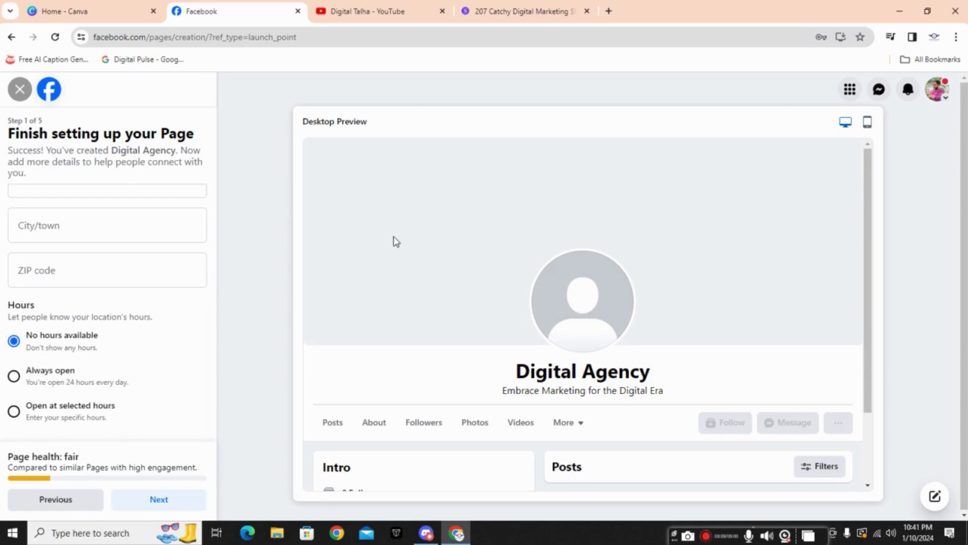
{"action": "left_click", "coordinate": [73, 383]}
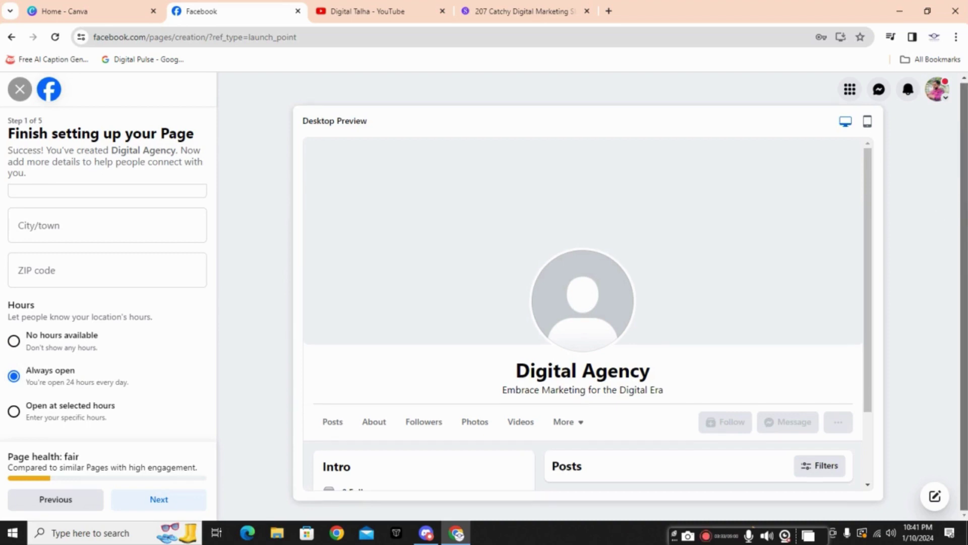
{"action": "scroll", "coordinate": [860, 407], "scroll_direction": "down", "scroll_amount": 1}
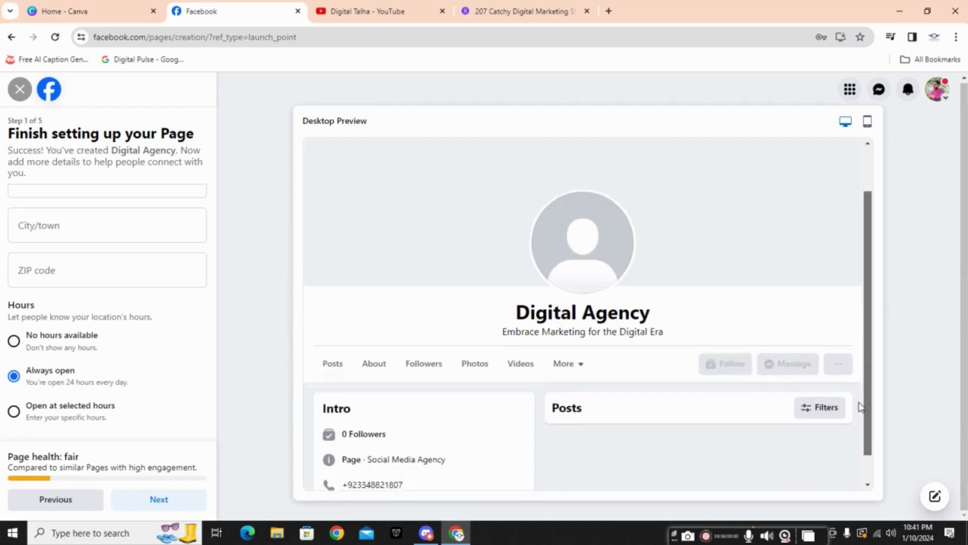
{"action": "scroll", "coordinate": [860, 409], "scroll_direction": "down", "scroll_amount": 1}
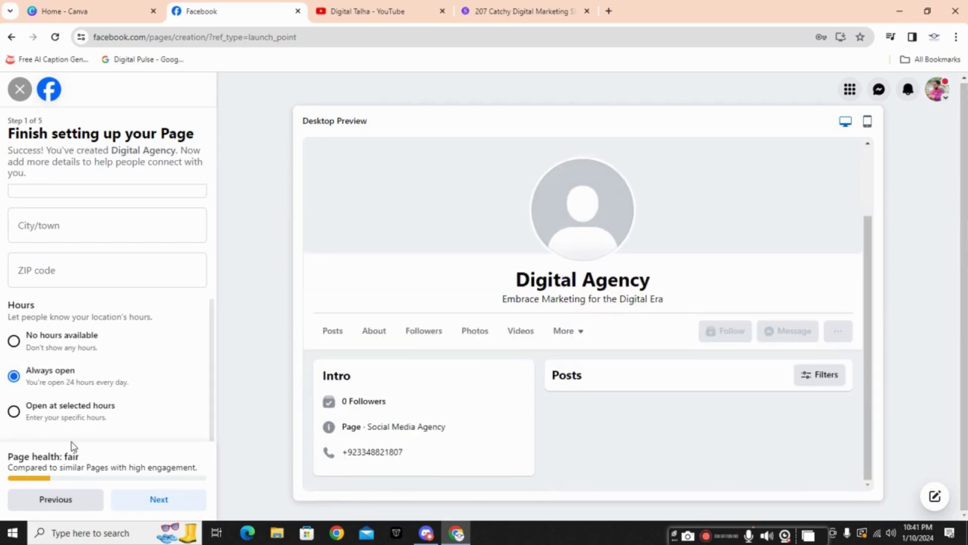
{"action": "left_click", "coordinate": [48, 423]}
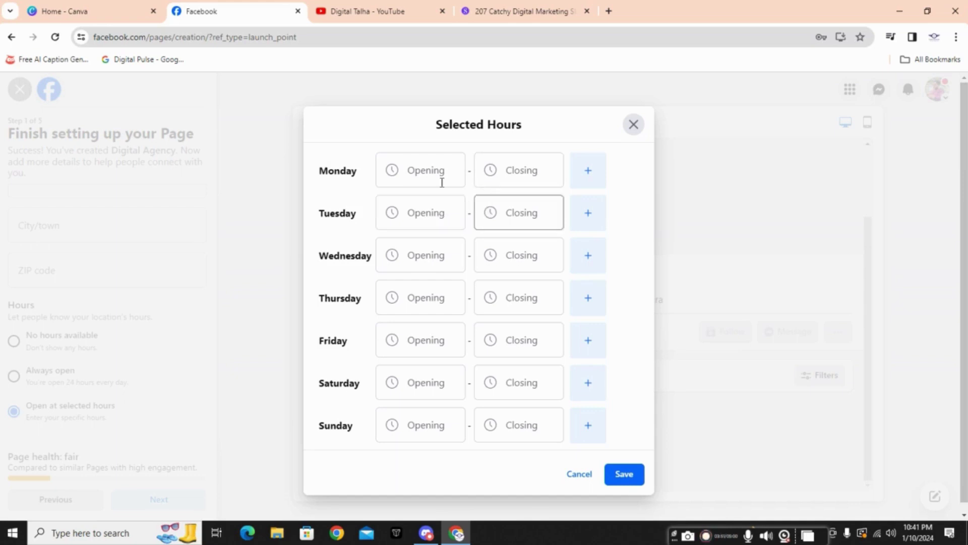
{"action": "left_click", "coordinate": [634, 125]}
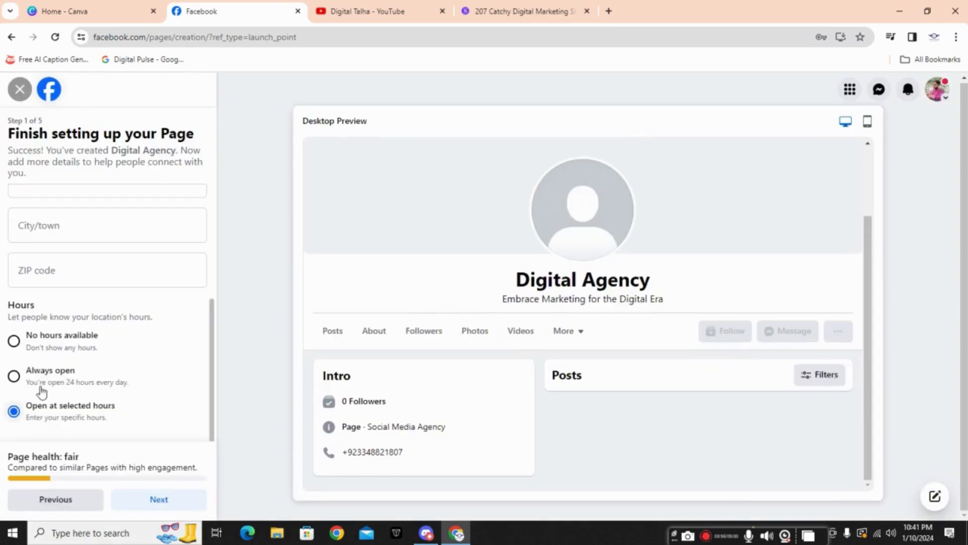
{"action": "left_click", "coordinate": [64, 379]}
{"action": "left_click", "coordinate": [166, 501]}
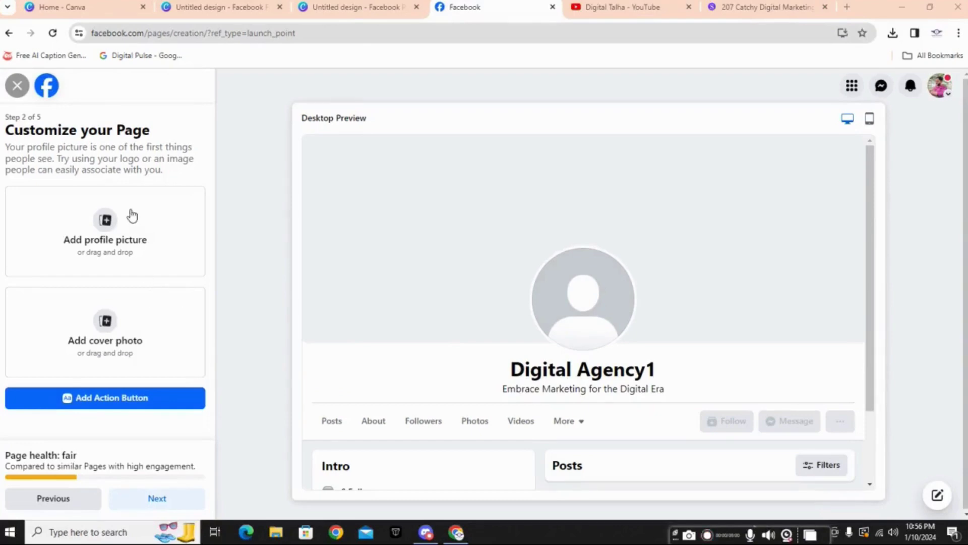
Step: Upload the rising-arrow design as profile picture and the Grow Your Business banner as cover
{"action": "left_click", "coordinate": [126, 218]}
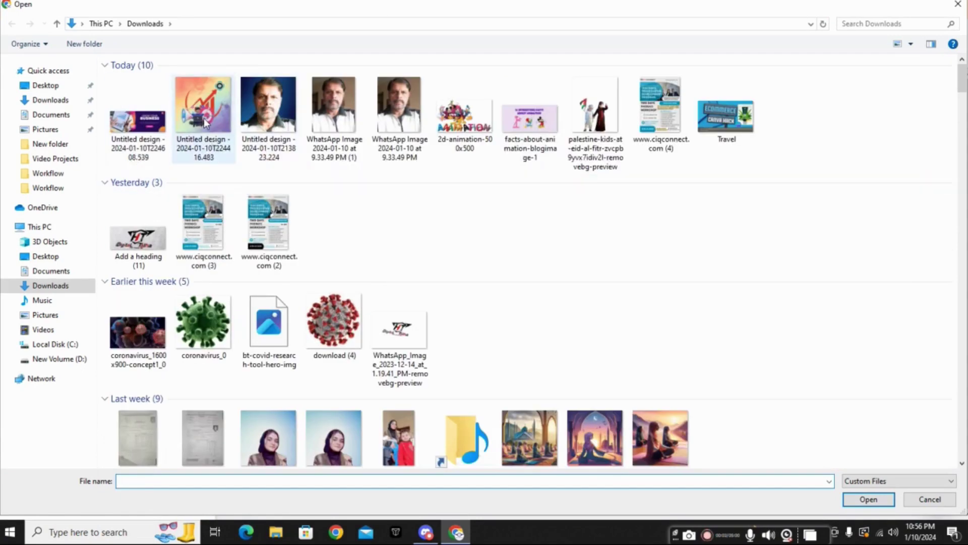
{"action": "double_click", "coordinate": [205, 121]}
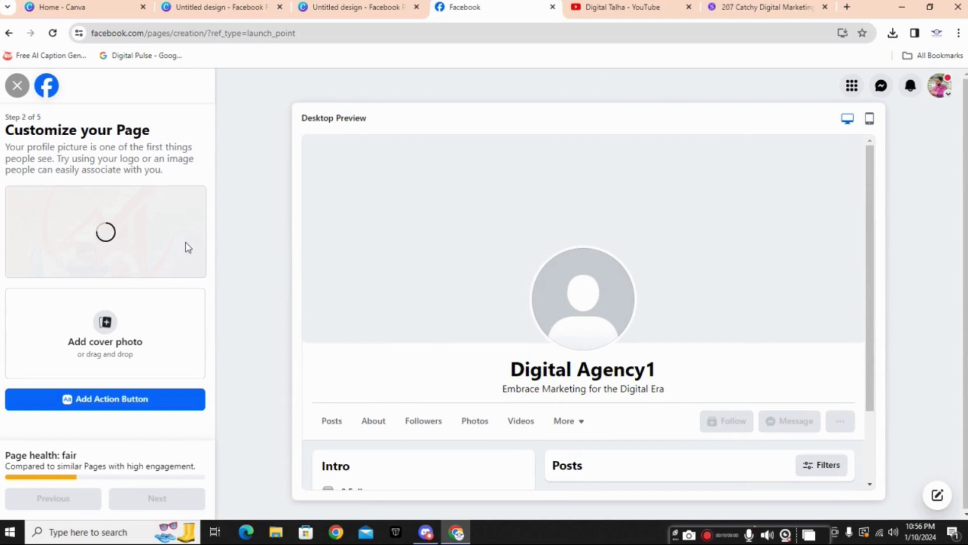
{"action": "left_click", "coordinate": [106, 325]}
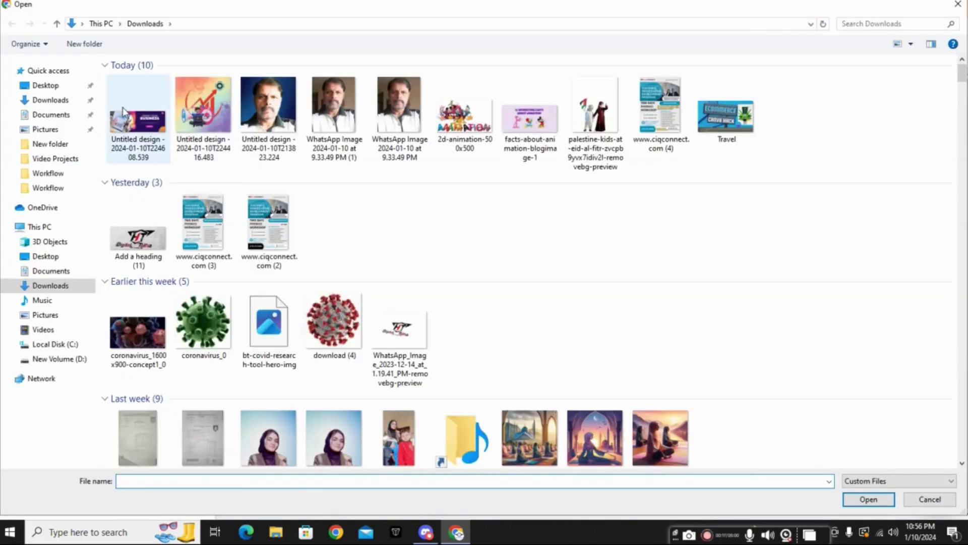
{"action": "double_click", "coordinate": [123, 111]}
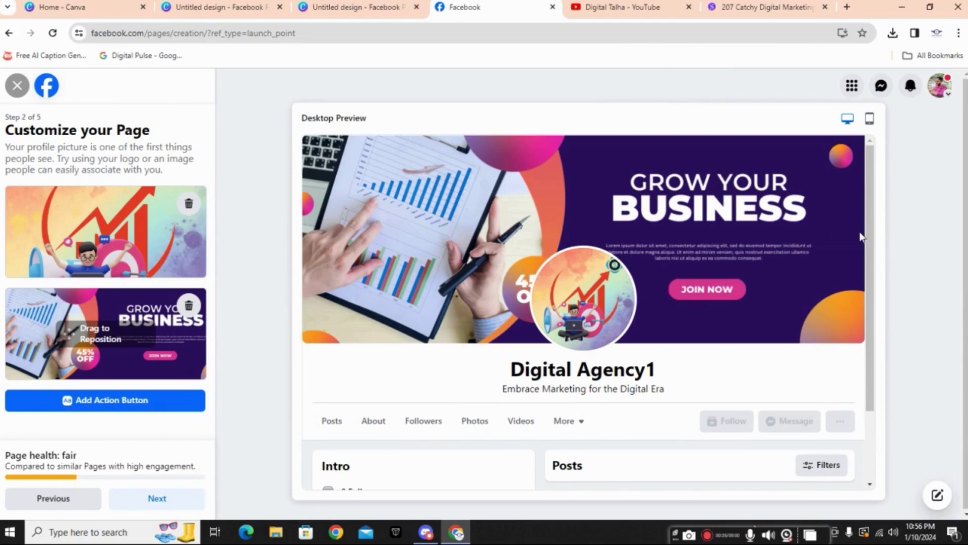
Step: Skip WhatsApp and step through the remaining setup screens to finish the Page
{"action": "left_click", "coordinate": [165, 501]}
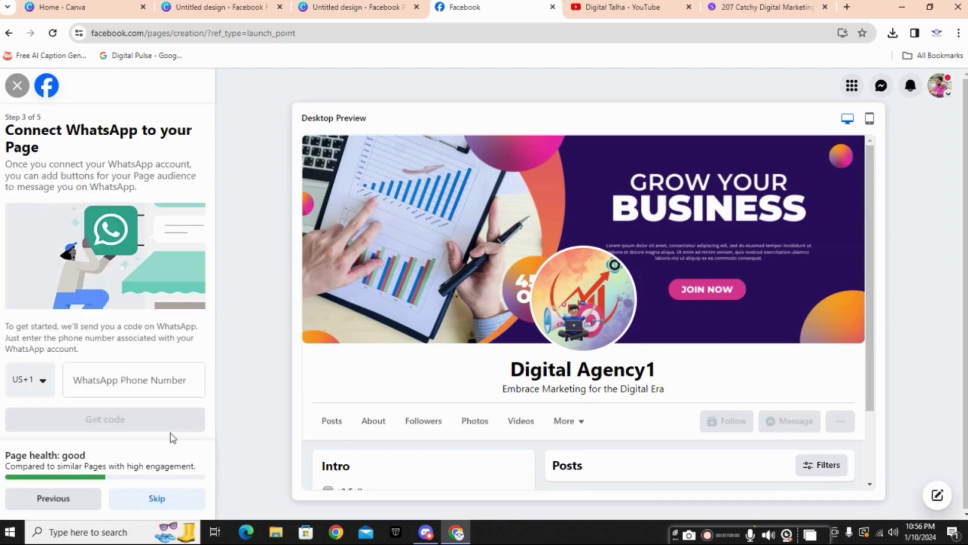
{"action": "left_click", "coordinate": [167, 500]}
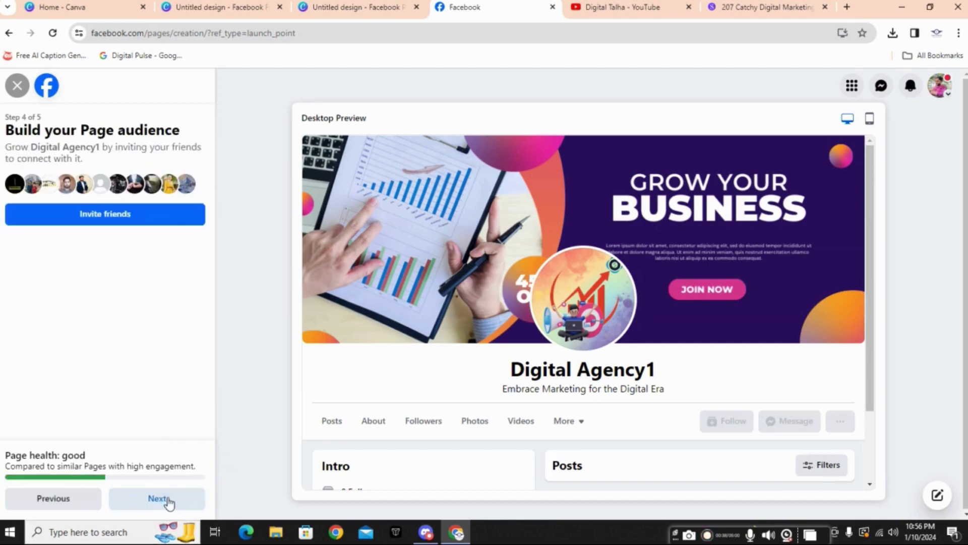
{"action": "left_click", "coordinate": [168, 500]}
{"action": "left_click", "coordinate": [161, 498]}
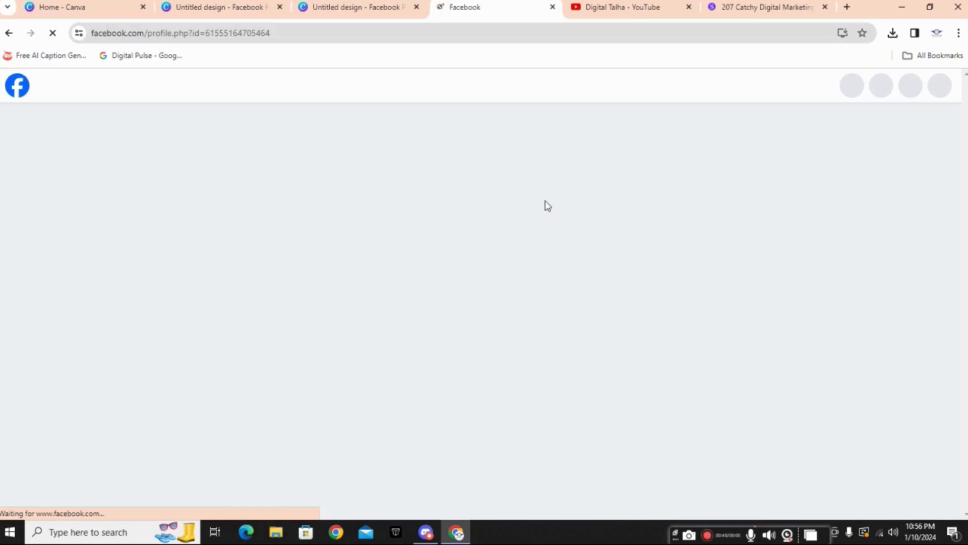
{"action": "scroll", "coordinate": [547, 207], "scroll_direction": "down", "scroll_amount": 3}
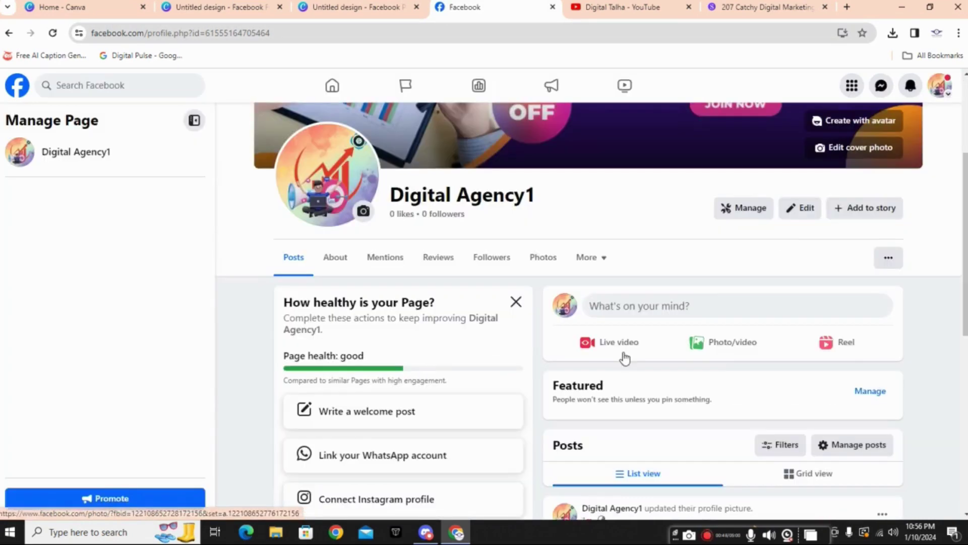
{"action": "scroll", "coordinate": [855, 232], "scroll_direction": "up", "scroll_amount": 3}
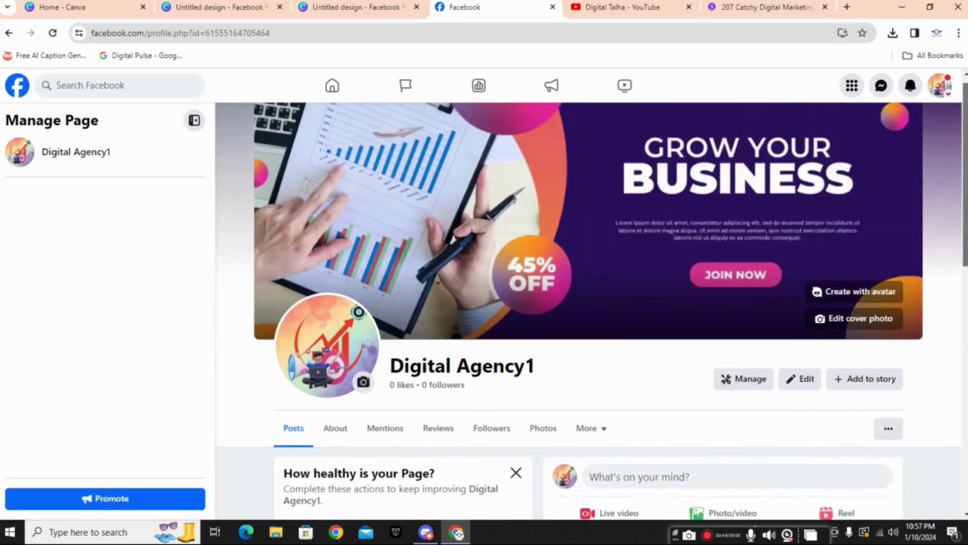
{"action": "scroll", "coordinate": [592, 310], "scroll_direction": "down", "scroll_amount": 2}
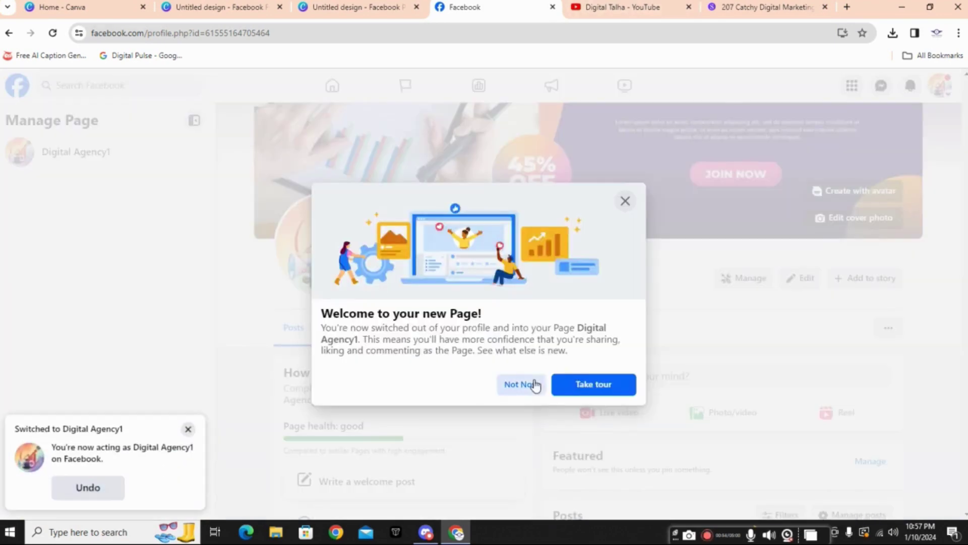
{"action": "left_click", "coordinate": [535, 386]}
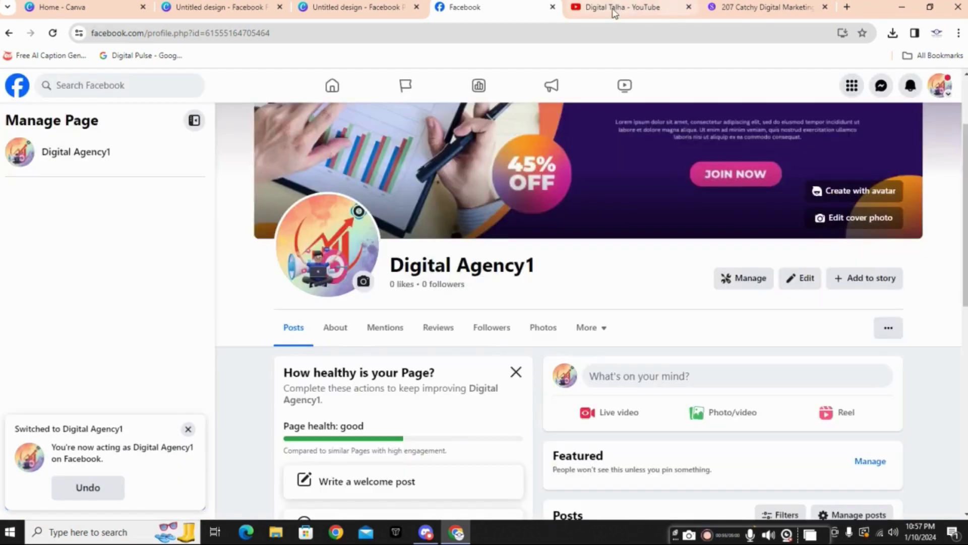
{"action": "left_click", "coordinate": [609, 10]}
{"action": "left_click", "coordinate": [524, 7]}
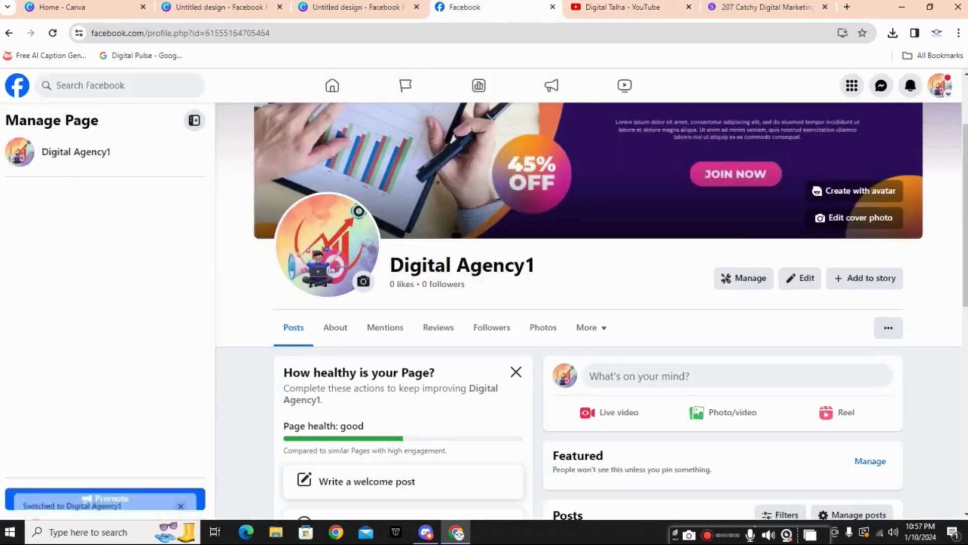